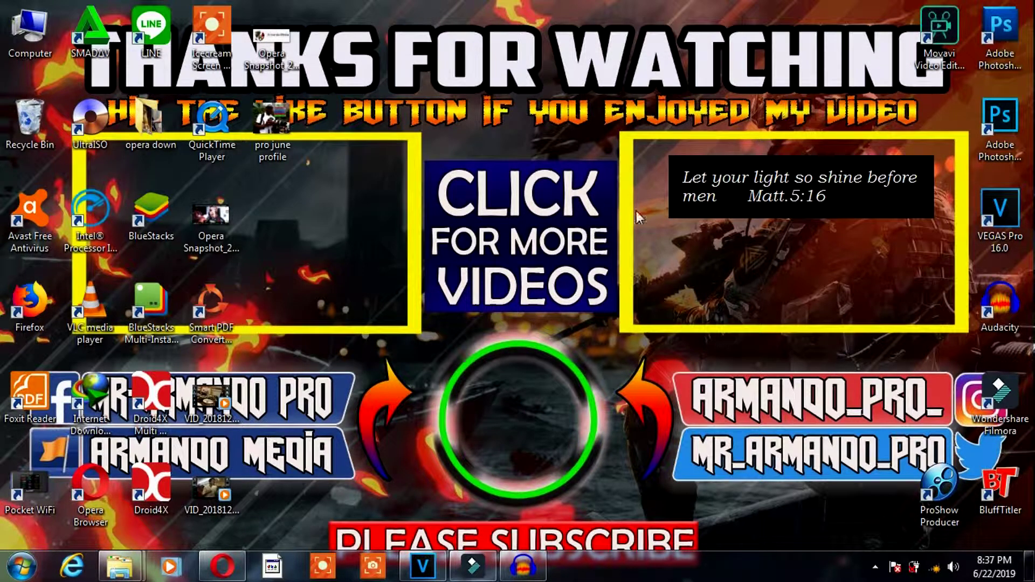
left_click(436, 560)
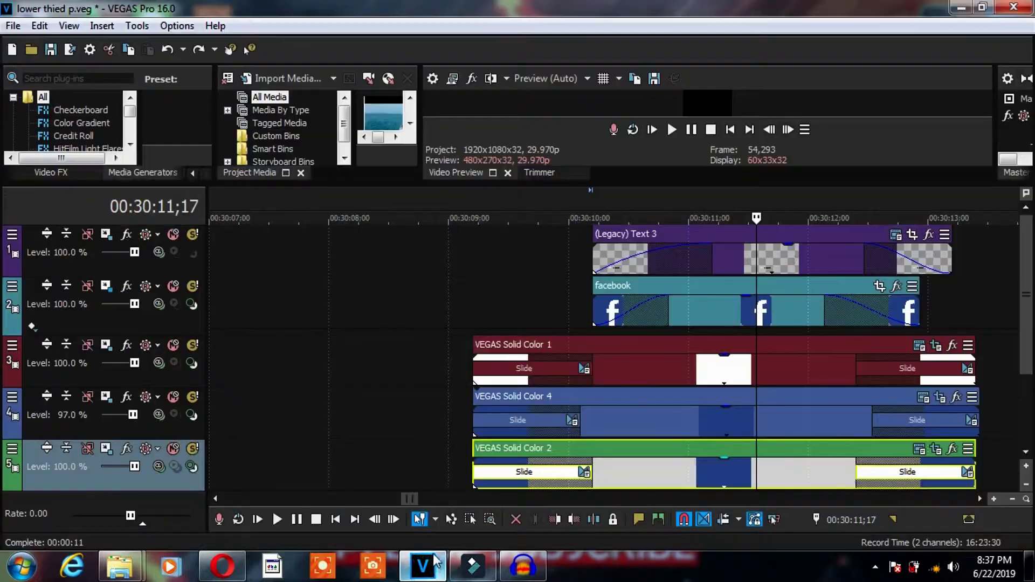
left_click(774, 346)
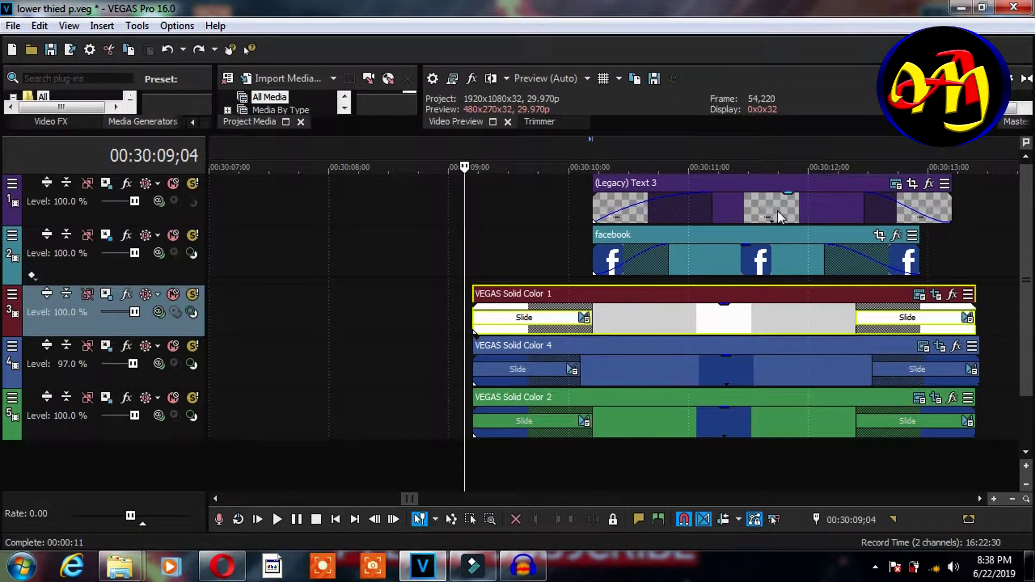
left_click(779, 210)
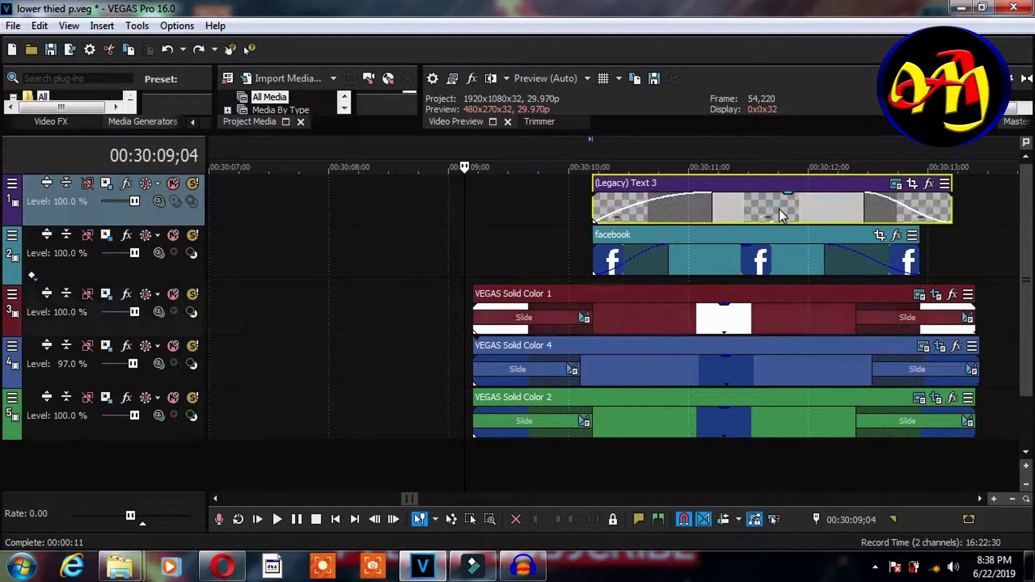
mouse_move(779, 210)
left_mouse_down()
mouse_move(526, 219)
mouse_move(781, 212)
left_mouse_up()
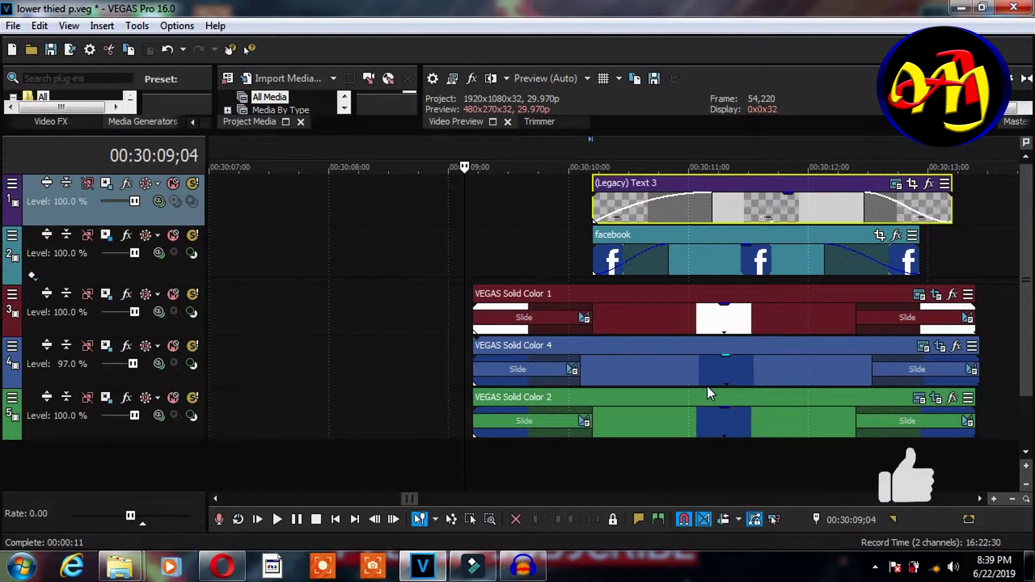
mouse_move(709, 358)
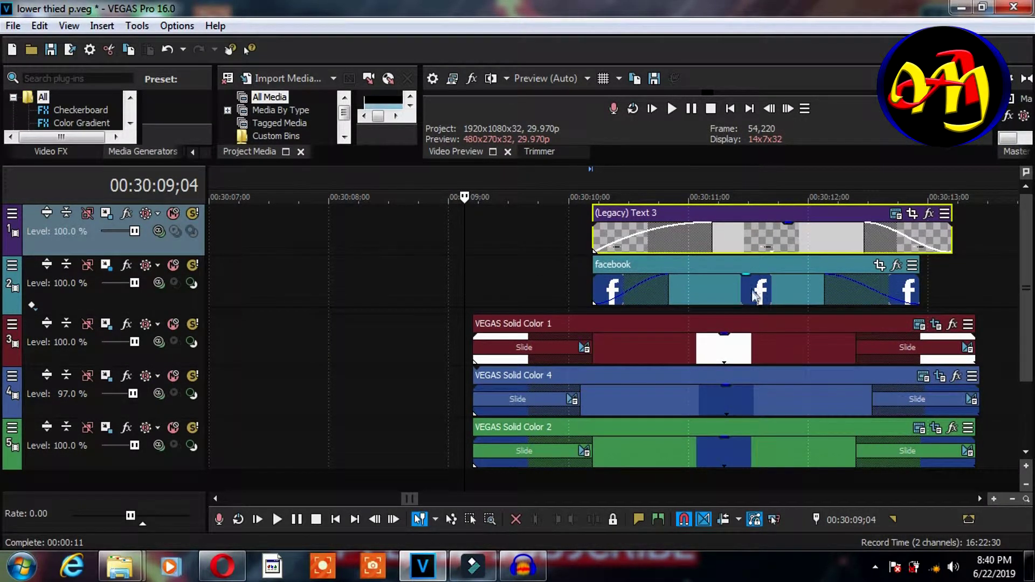
left_click(731, 232)
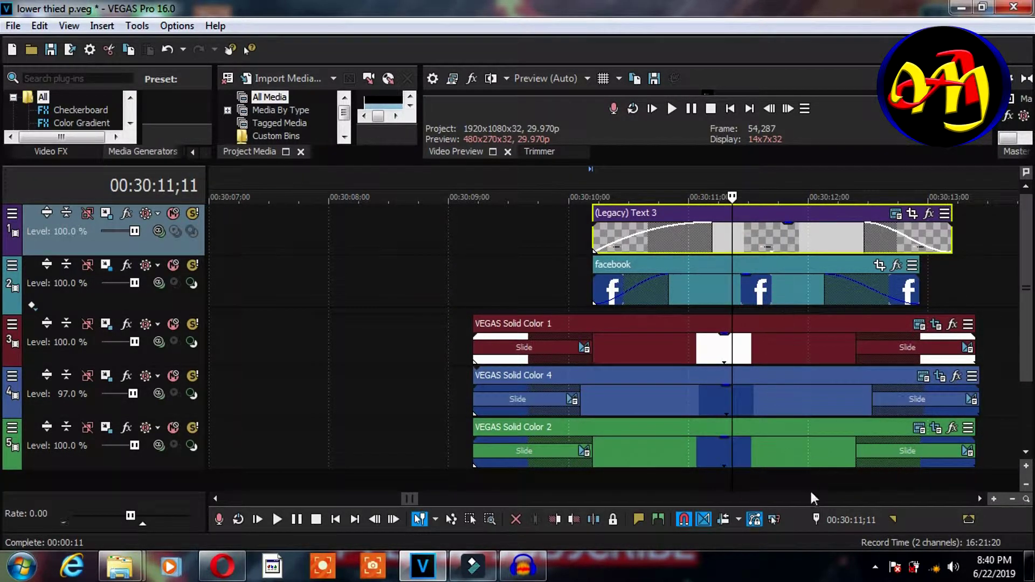
Step: Select the lower-third clips and zoom the timeline out until both lower thirds show
left_click(771, 452)
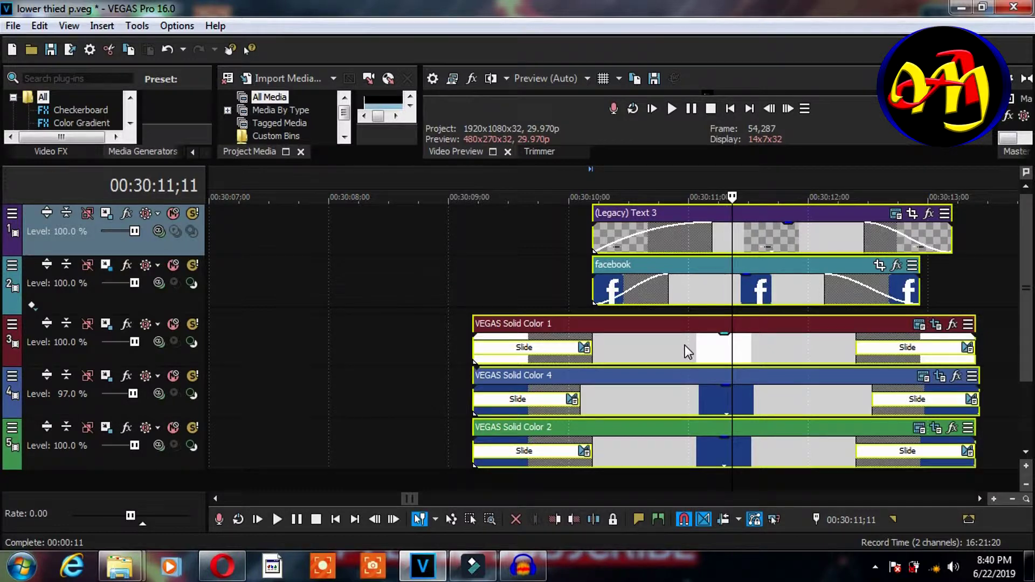
scroll(685, 345, "down", 2)
scroll(685, 346, "down", 2)
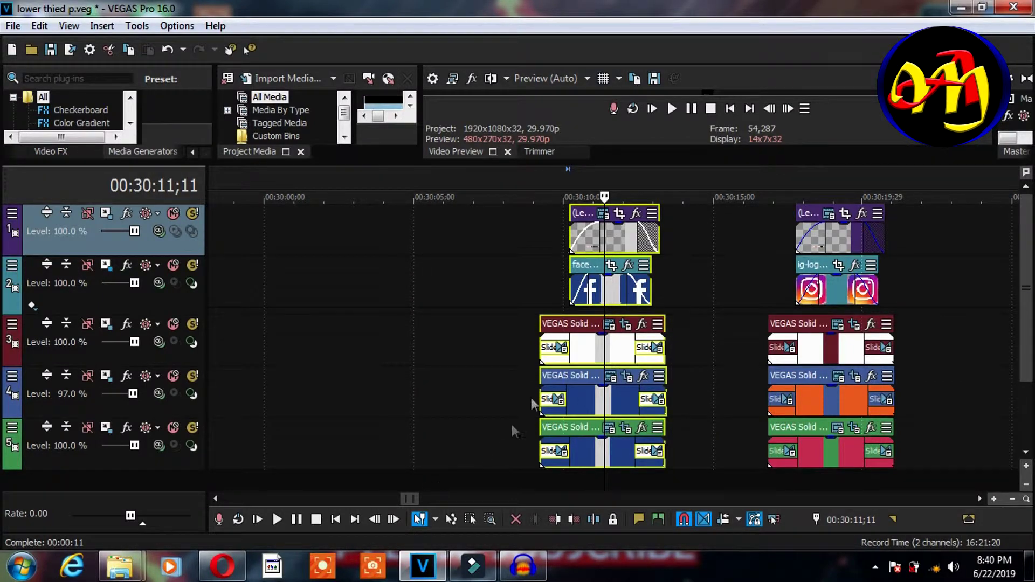
Step: Select the facebook text clip, then add the orange solid, Instagram logo and Instagram text clips
left_click(614, 238)
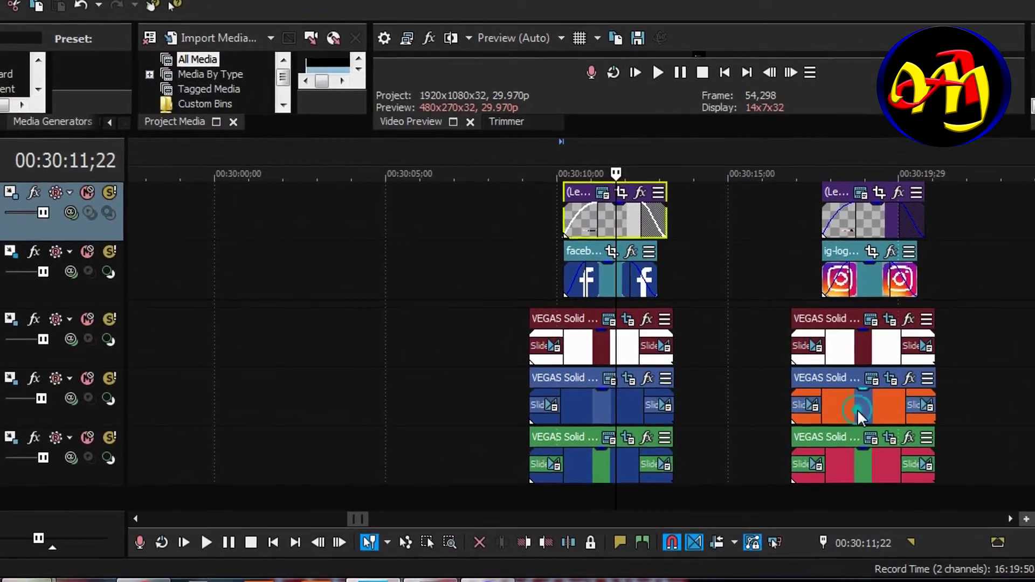
left_click(857, 410, "ctrl")
left_click(861, 277, "ctrl")
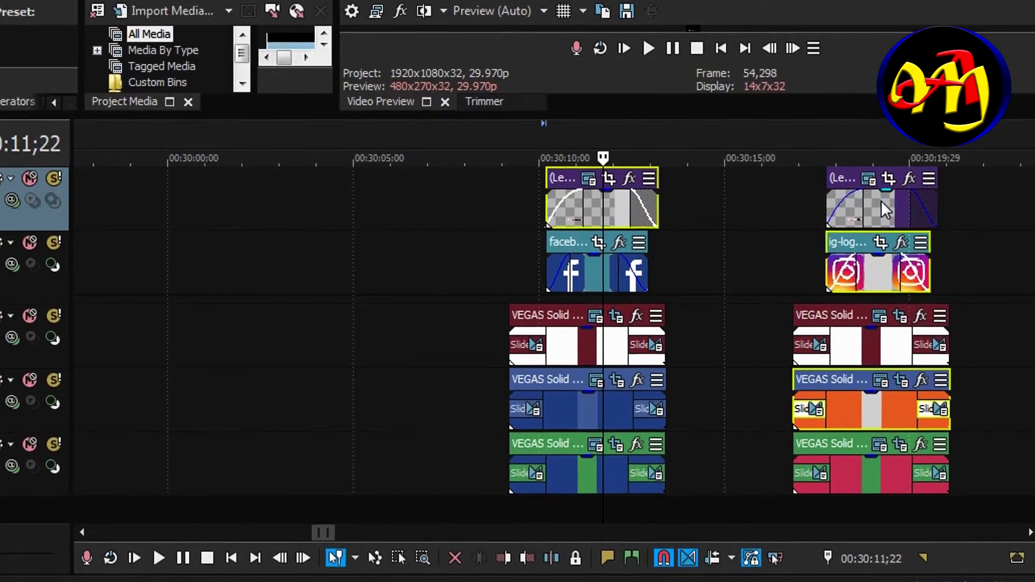
left_click(881, 201, "ctrl")
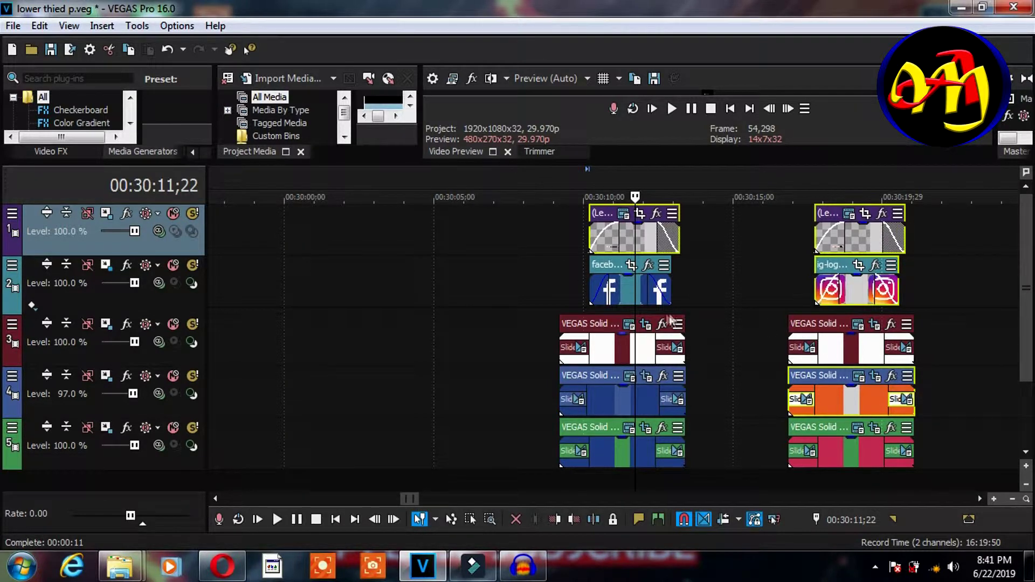
Step: Park the playhead at 00:30:08;13, reposition the top text clip, zoom in, and select all clips
left_click(536, 233)
left_click(611, 241)
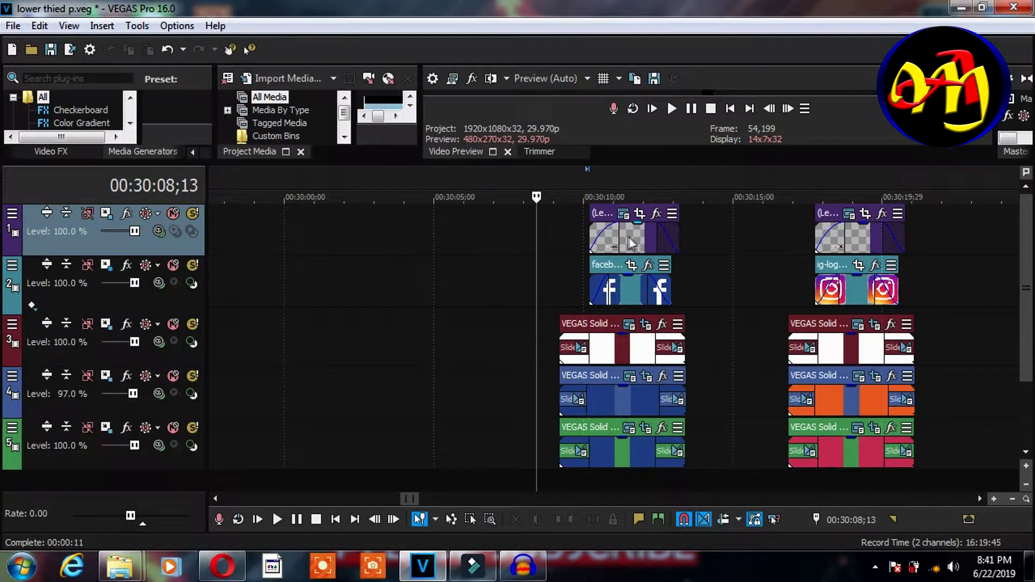
left_click_drag(614, 234, 616, 304)
scroll(616, 303, "up", 3)
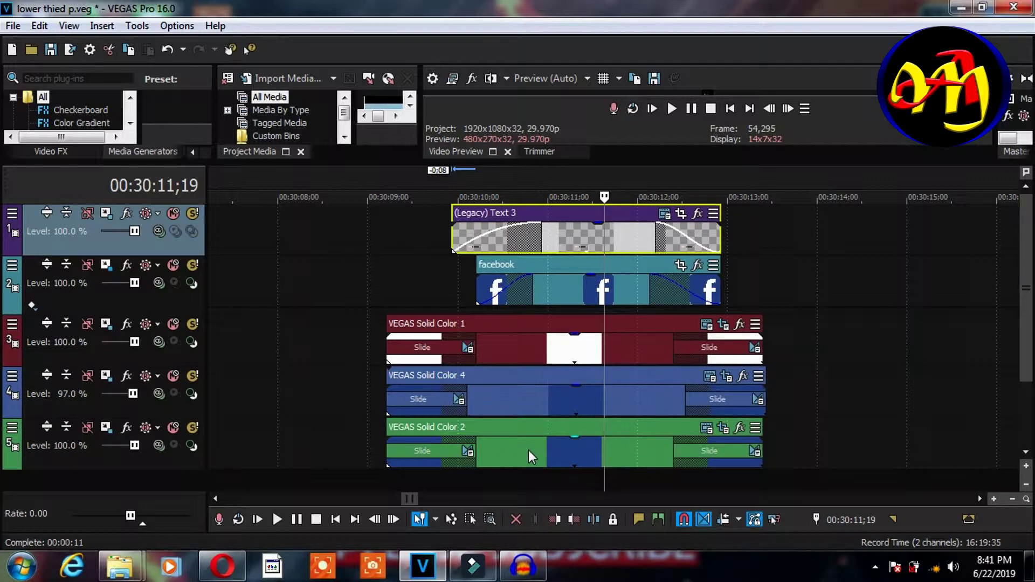
key("ctrl+a")
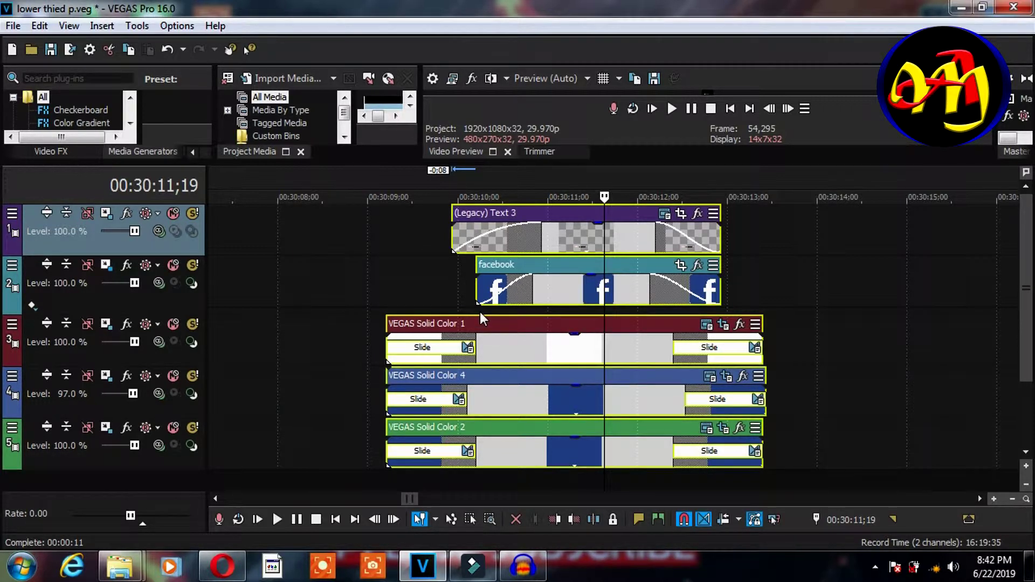
Step: Drag the grouped facebook lower third left and back to confirm its clips move as one
left_click(402, 256)
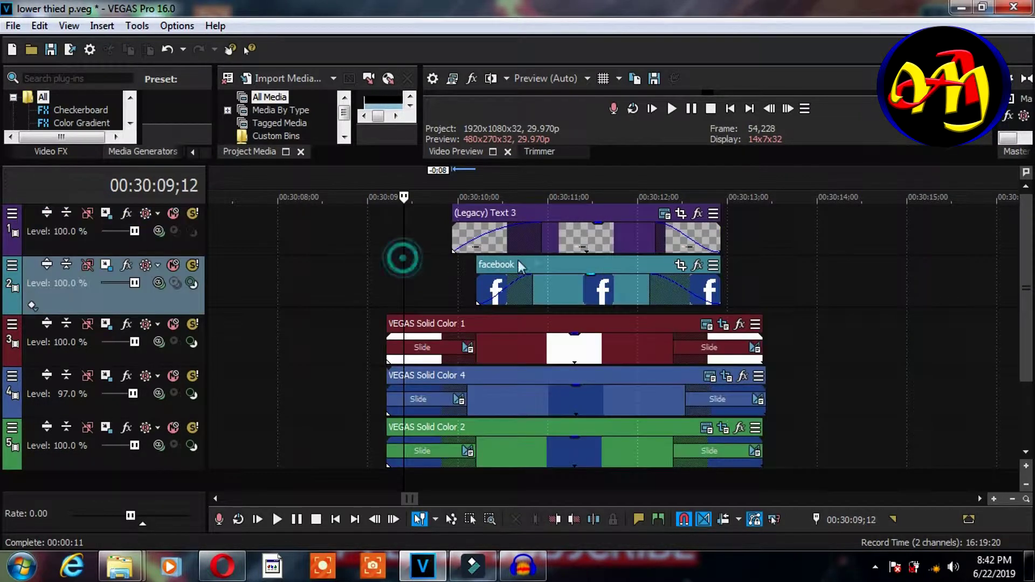
left_click_drag(577, 234, 478, 247)
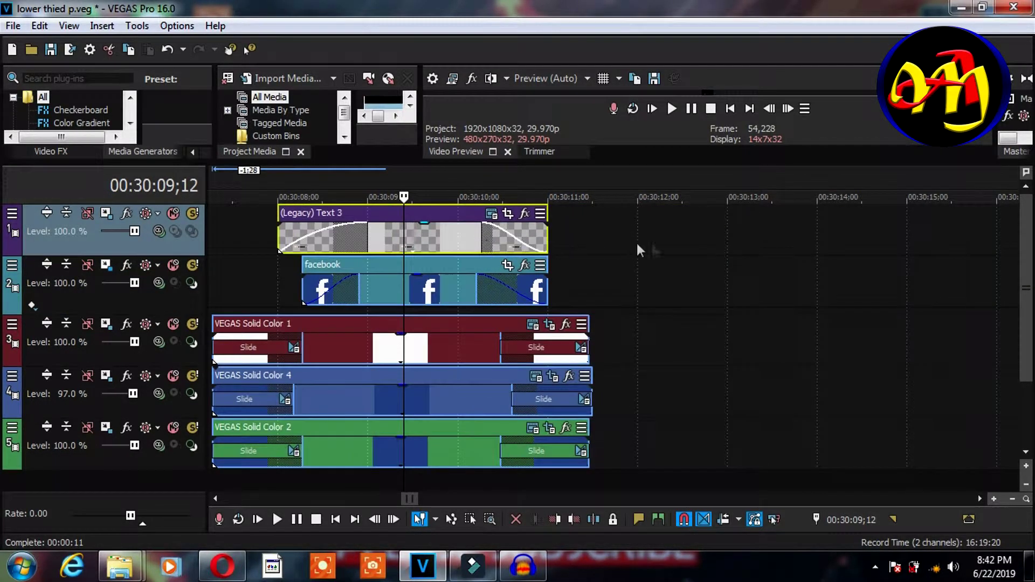
mouse_move(638, 245)
left_mouse_down()
mouse_move(694, 246)
mouse_move(645, 248)
left_mouse_up()
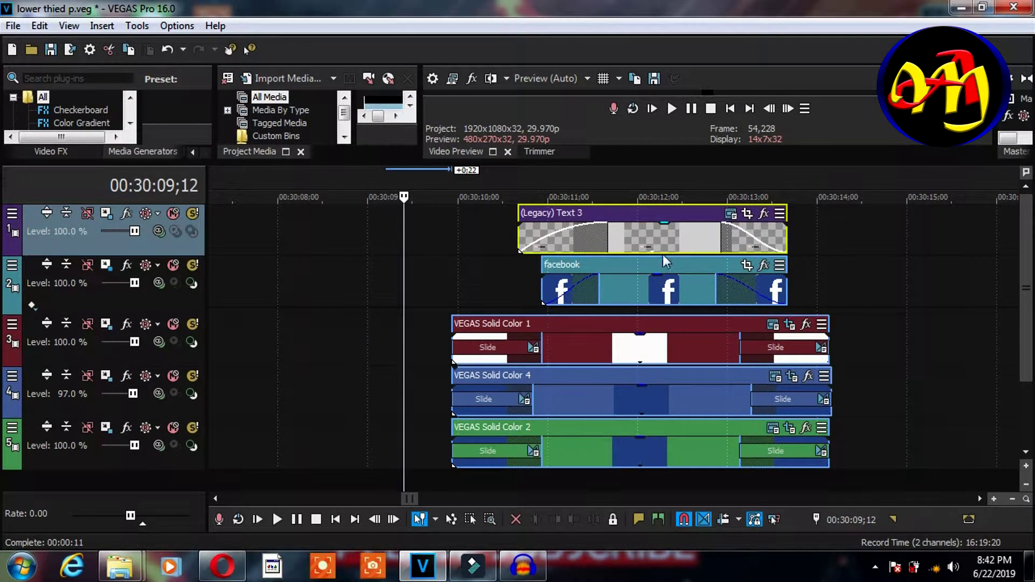
left_click(630, 445)
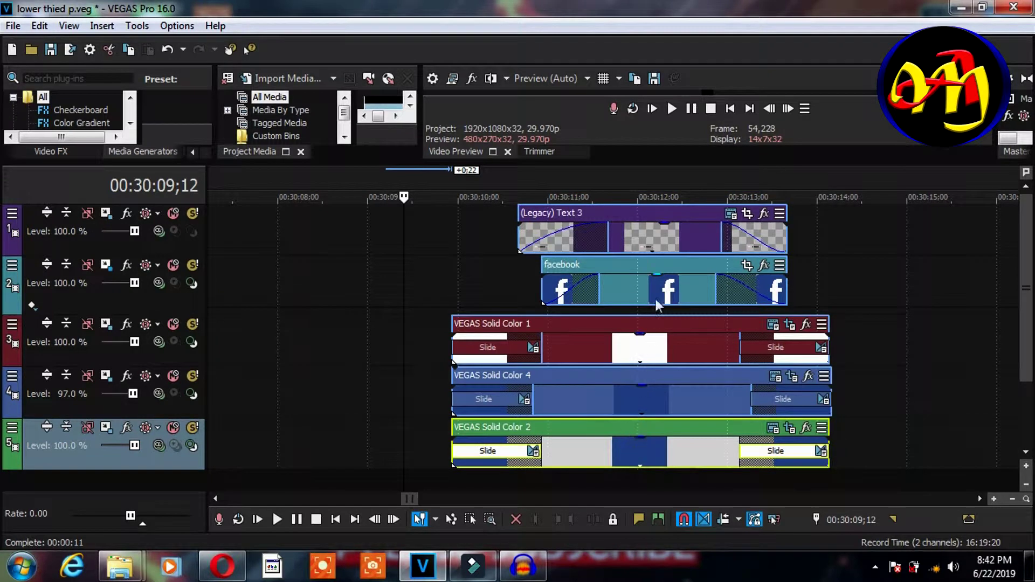
left_click(664, 245, "shift")
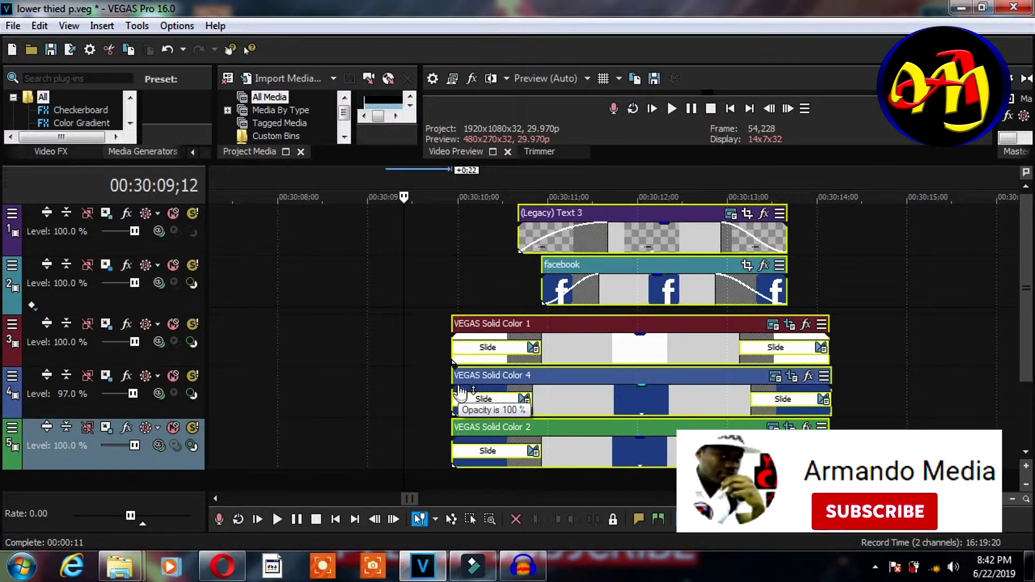
left_click(433, 240)
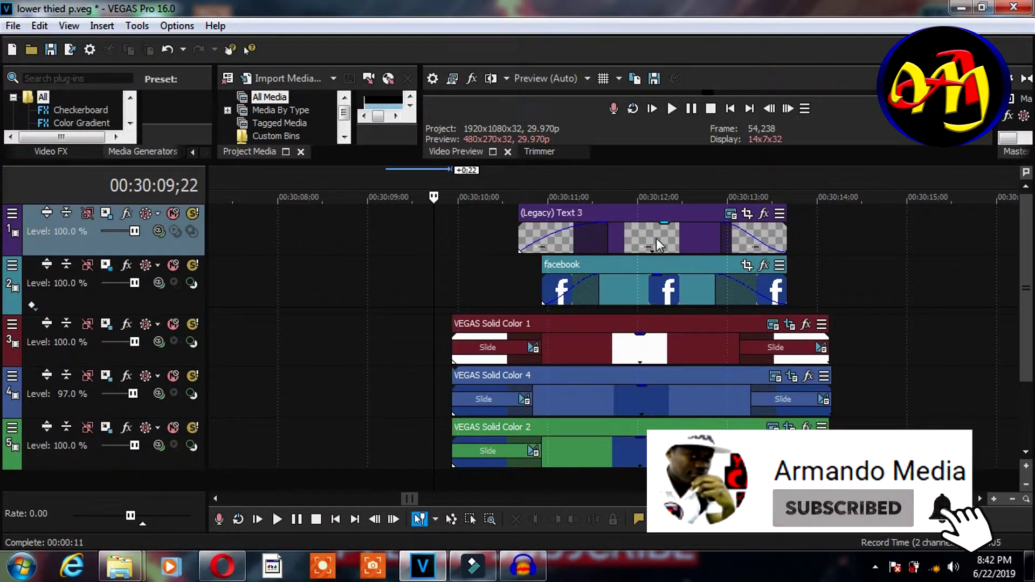
Step: Move Text 3 and Solid Color 1 earlier, facebook and Solid Color 4 later, and the noun clip earlier
left_click_drag(656, 238, 483, 237)
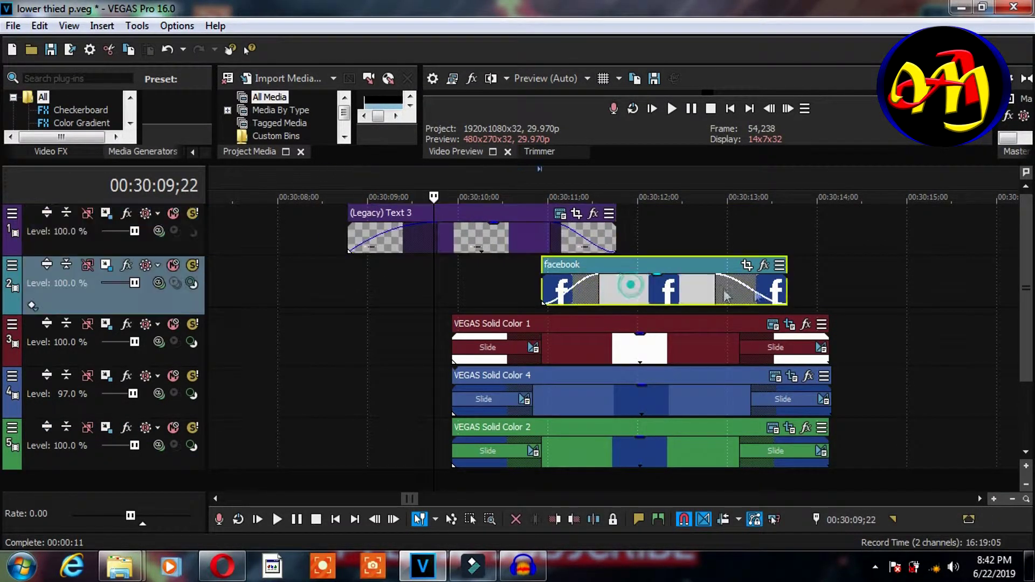
left_click_drag(642, 284, 791, 285)
left_click(624, 348)
left_click_drag(623, 347, 527, 363)
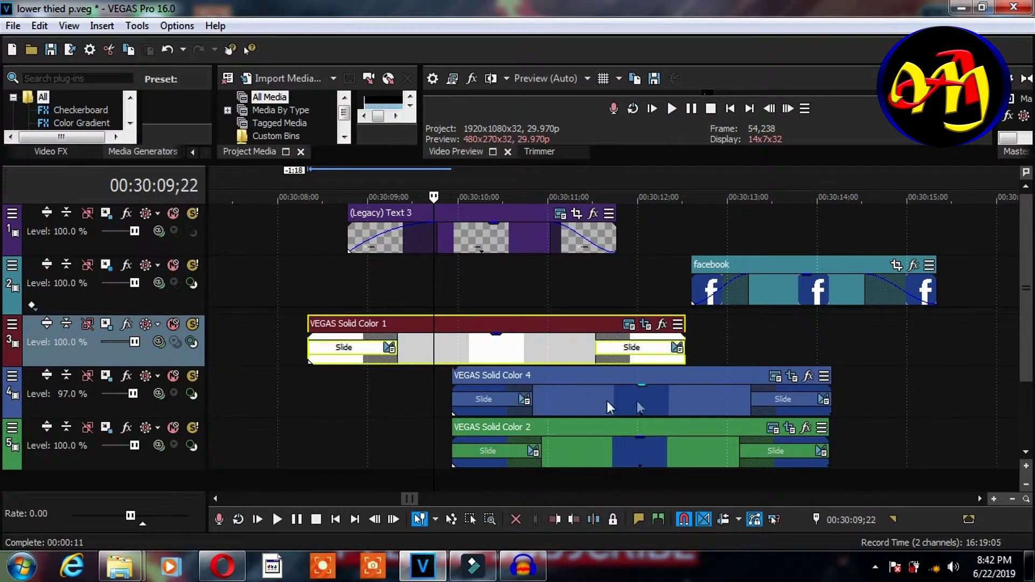
left_click_drag(607, 401, 826, 398)
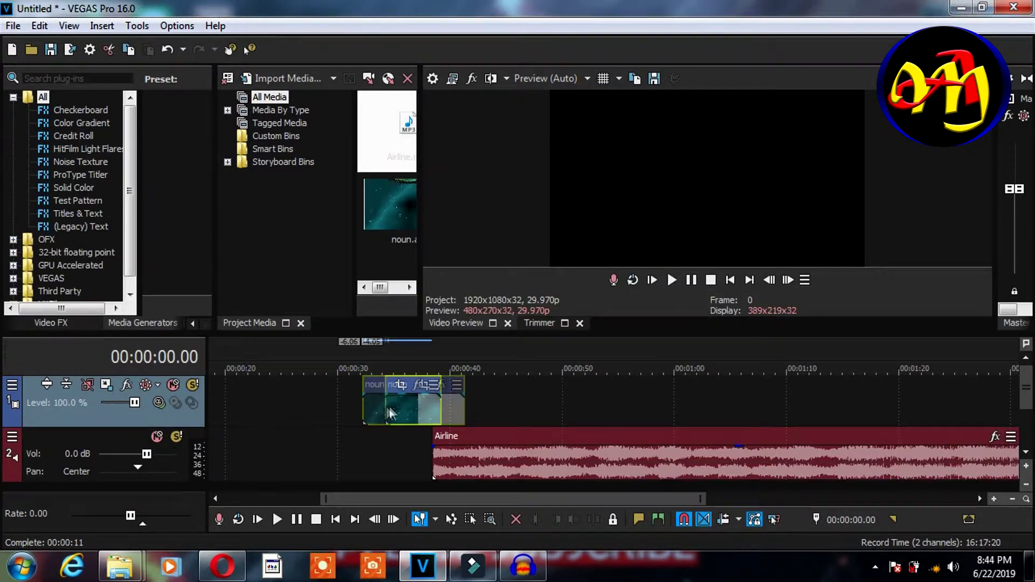
left_click_drag(389, 407, 355, 405)
Step: Preview the noun intro from its start, then move the noun clip about 2 seconds later
left_click(348, 410)
key("space")
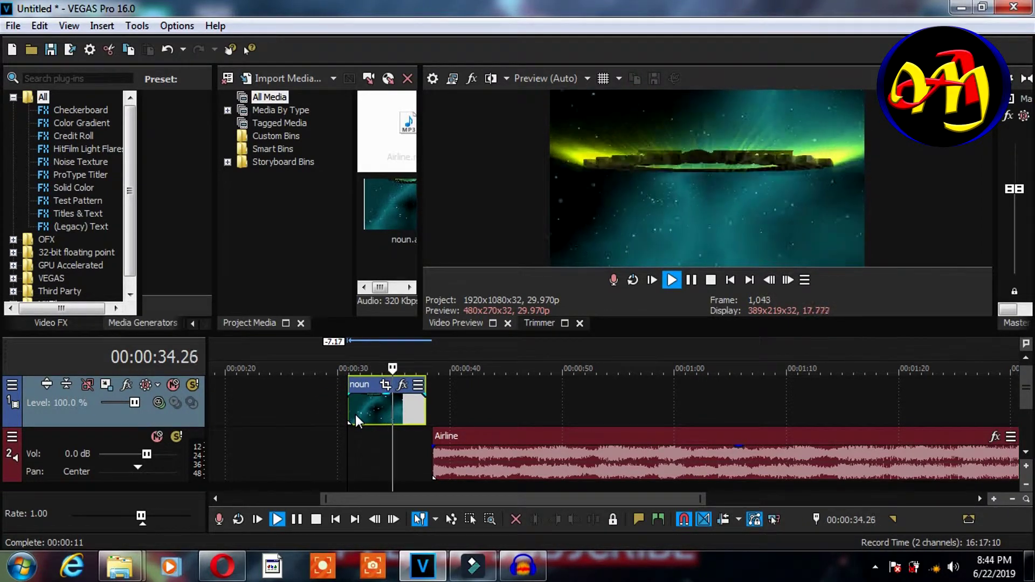
key("space")
left_click_drag(356, 415, 426, 420)
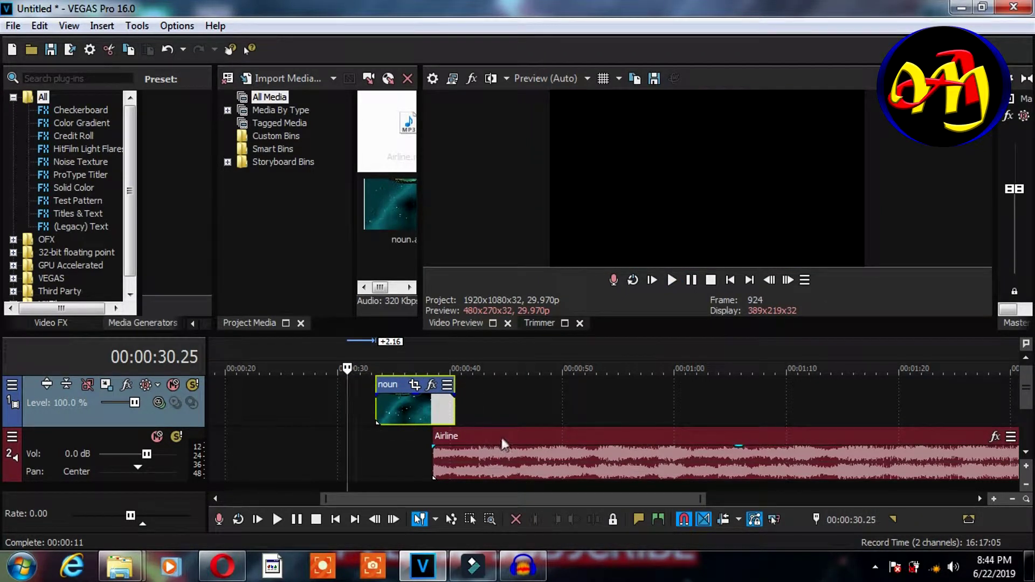
Step: Start the Airline audio with the noun clip, cut it at the clip's end, and delete the remainder
left_click_drag(505, 438, 451, 439)
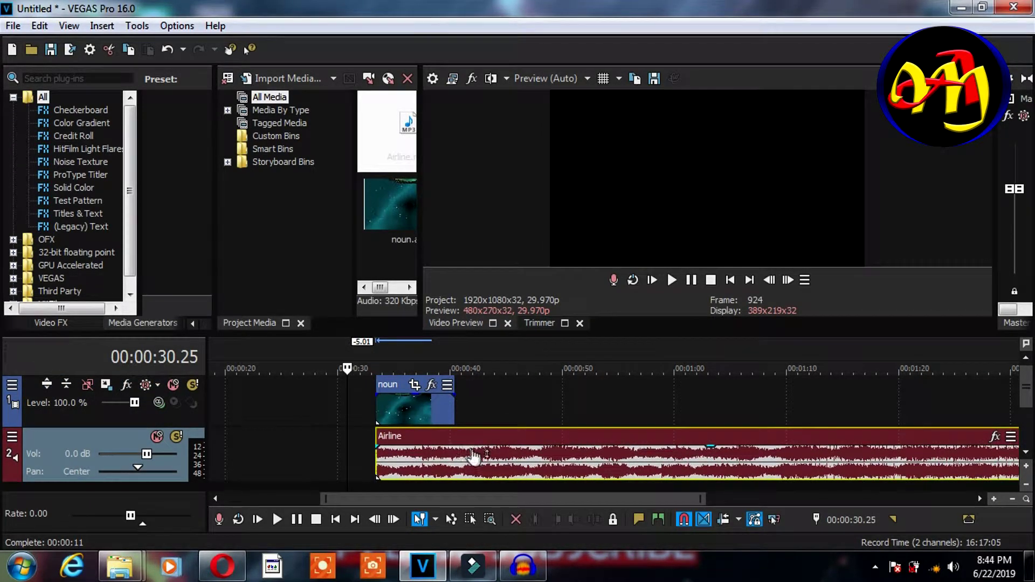
left_click(456, 439)
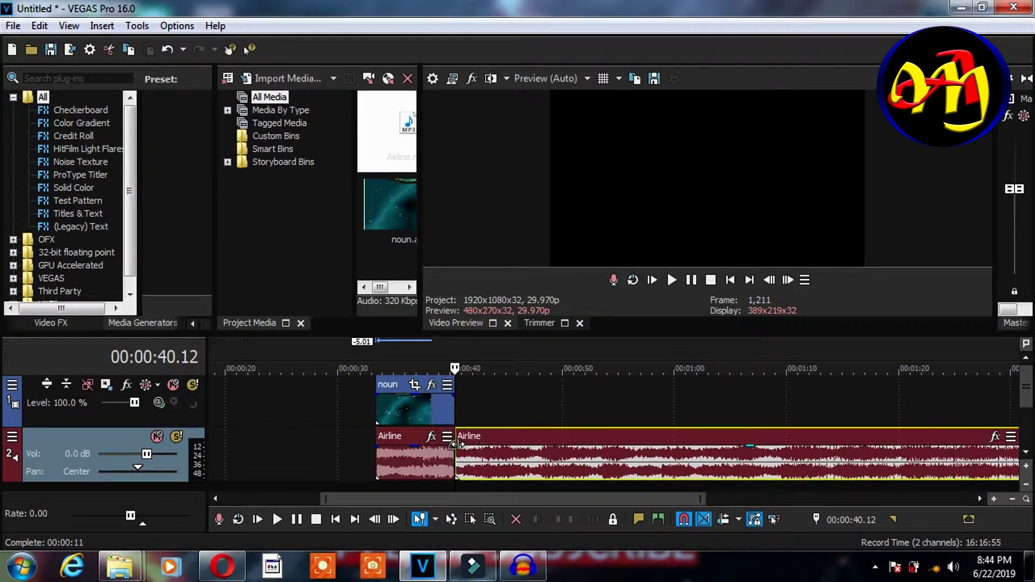
left_click(511, 445)
left_click_drag(582, 439, 629, 441)
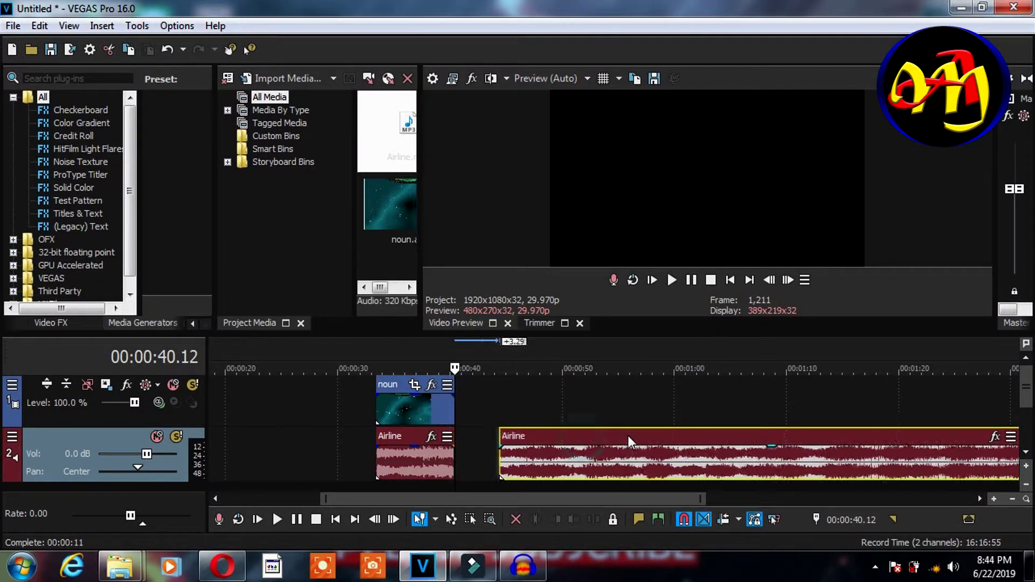
left_click(625, 438)
key("Delete")
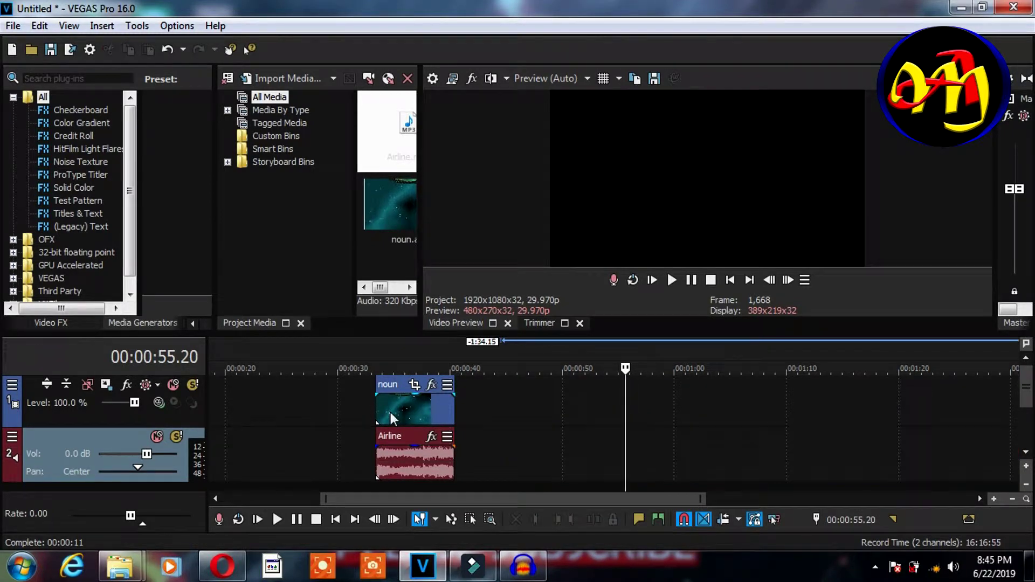
Step: Move the noun clip and Airline audio together to about 00:00:40, then check the audio stays linked
left_click(380, 413)
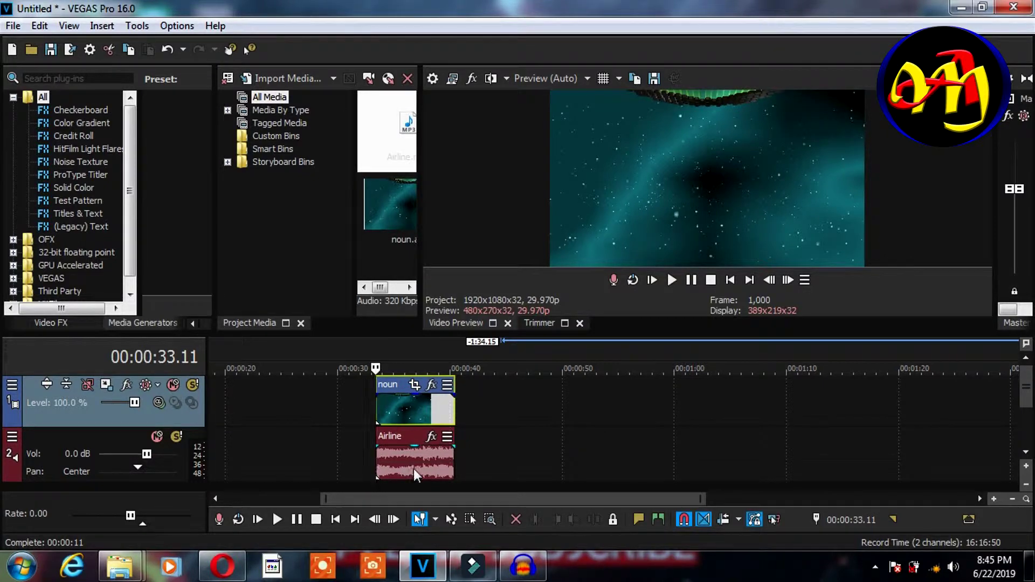
left_click(396, 465, "ctrl")
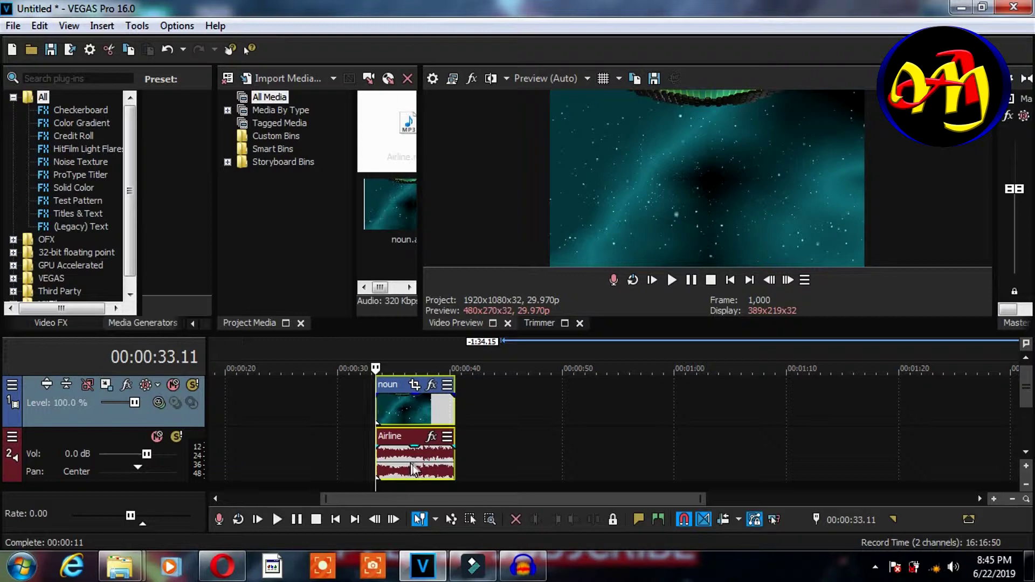
left_click_drag(409, 461, 491, 400)
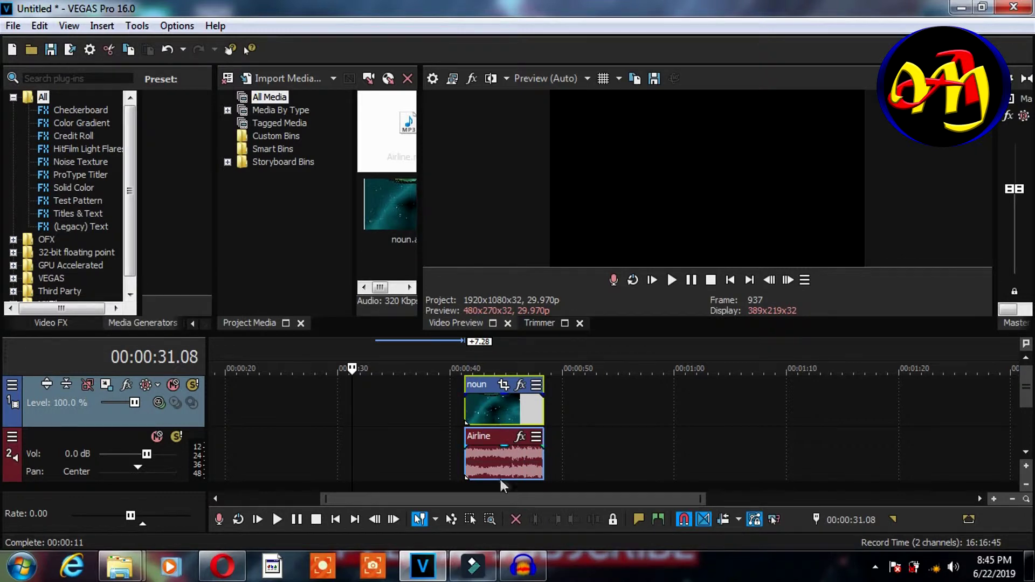
left_click(483, 455)
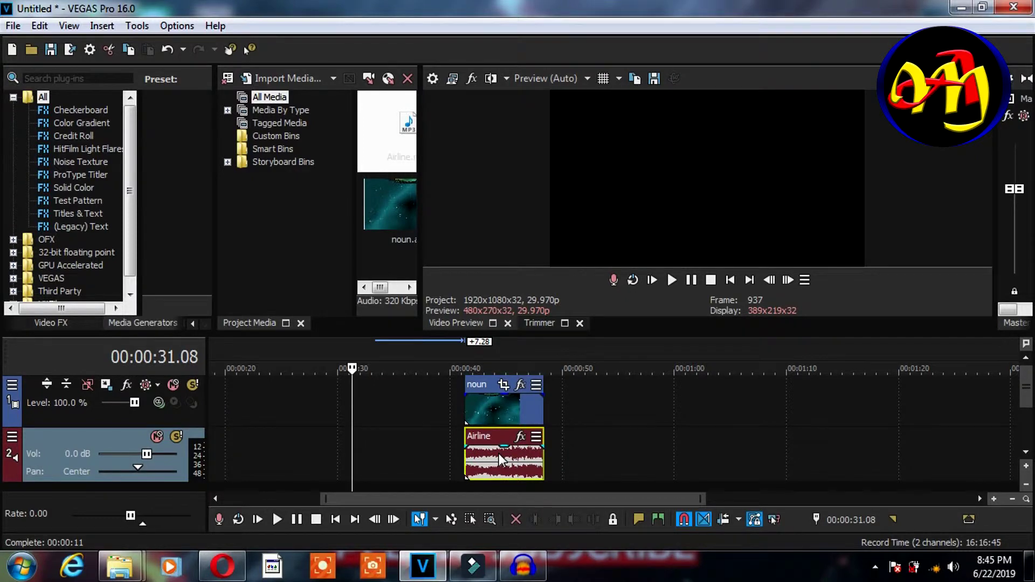
mouse_move(501, 459)
left_mouse_down()
mouse_move(356, 455)
mouse_move(604, 458)
mouse_move(496, 458)
left_mouse_up()
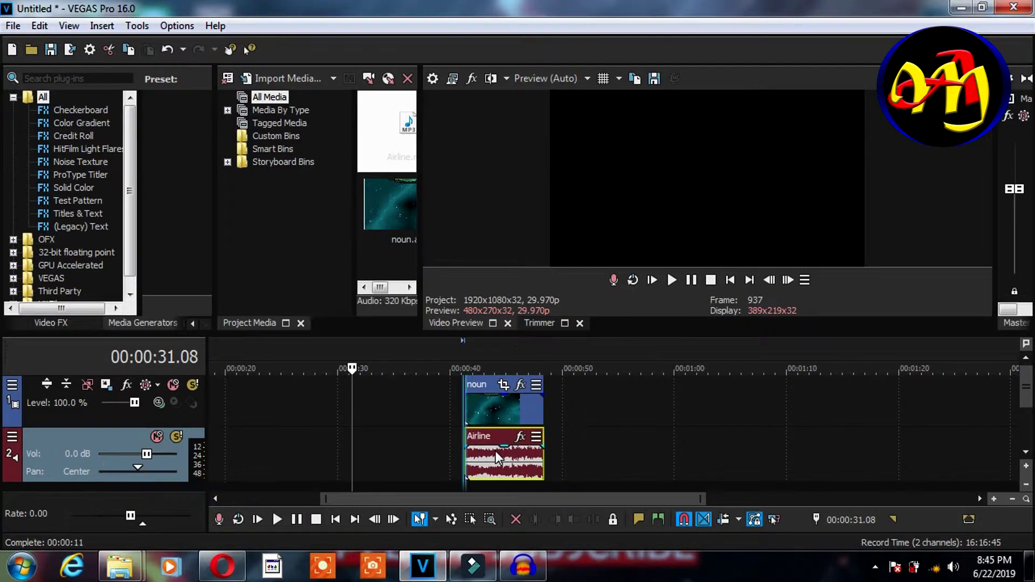
left_click(552, 470)
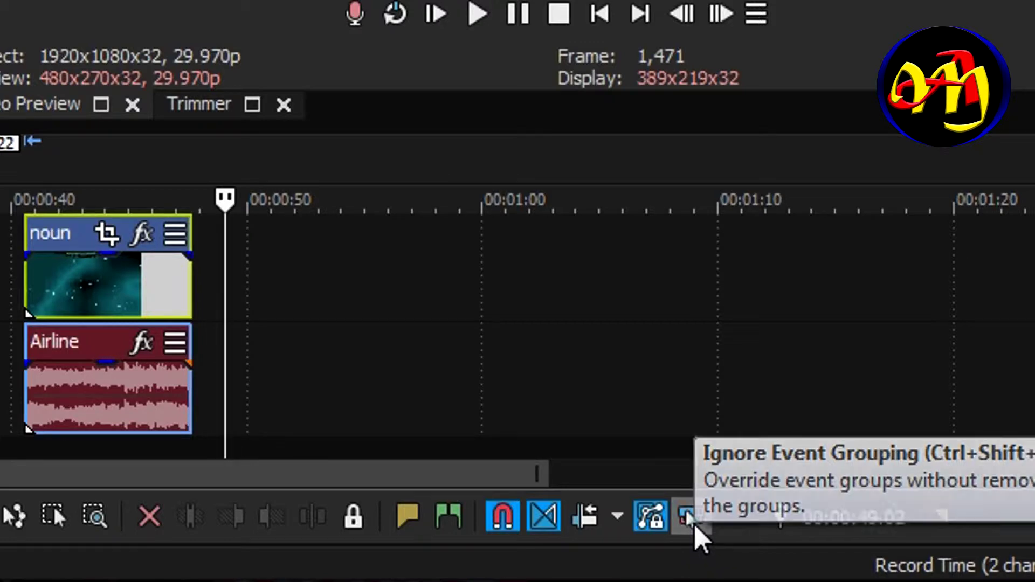
Step: With Ignore Event Grouping on, move only the noun clip to about 00:01:00, then switch it off
left_click(693, 519)
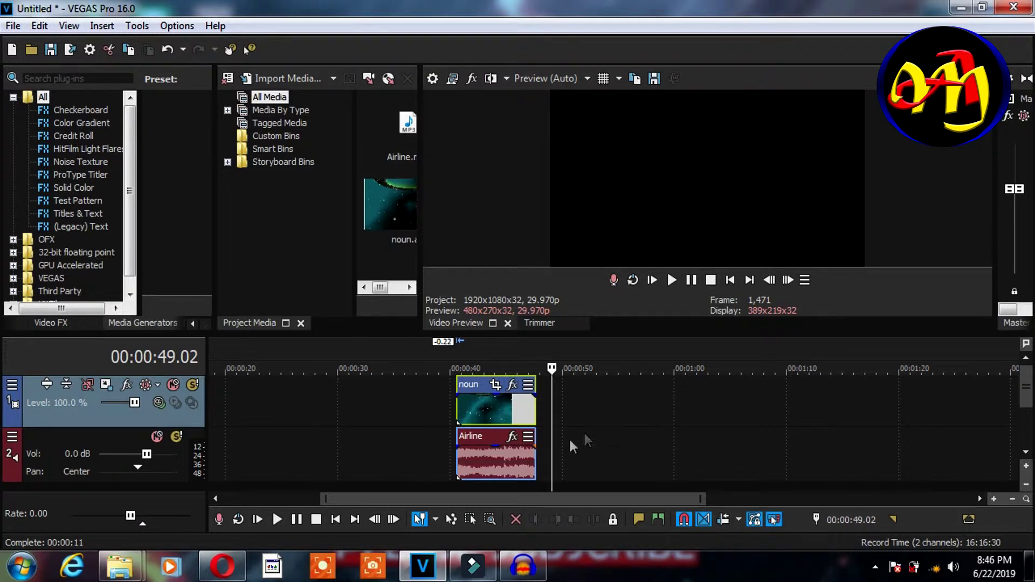
left_click_drag(475, 406, 708, 408)
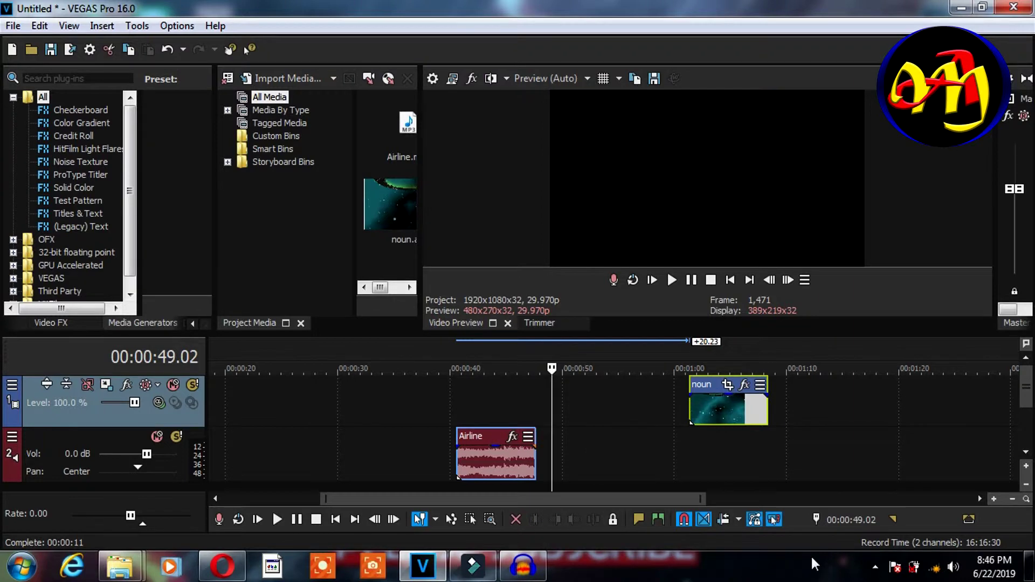
left_click(771, 522)
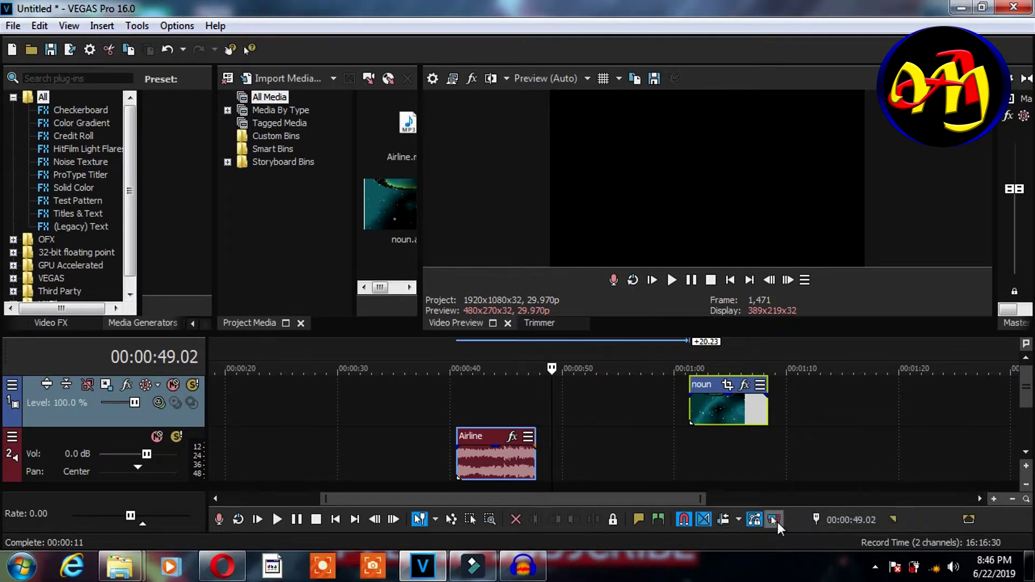